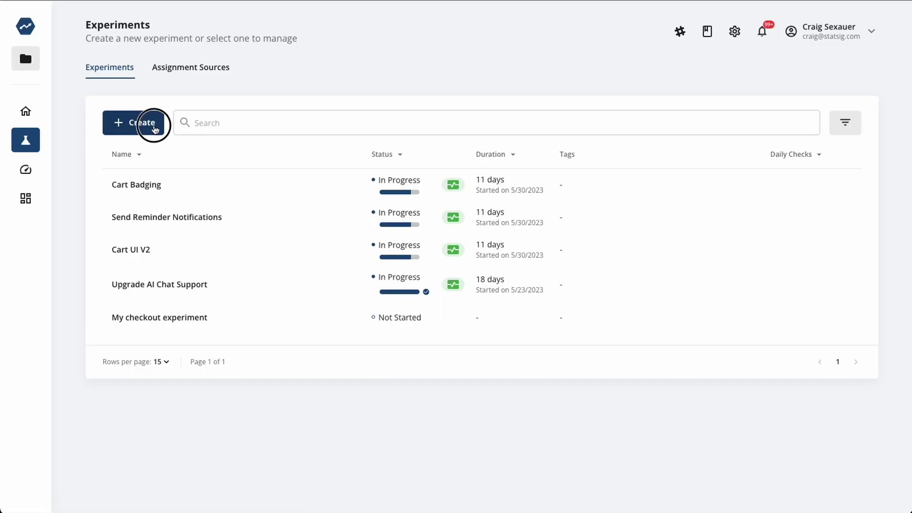
Start a new experiment on the Cart Badging assignment source with User ID as the ID type.
left_click(155, 127)
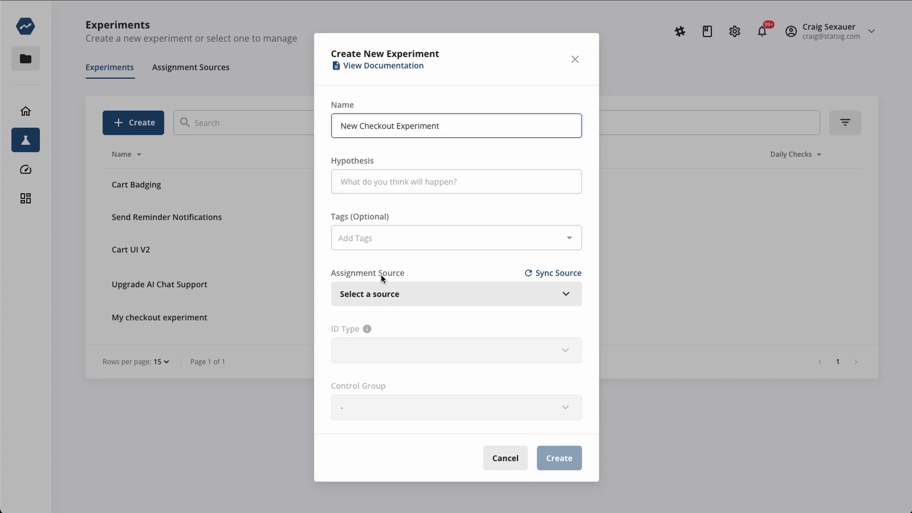
left_click(381, 294)
left_click(376, 405)
left_click(389, 351)
left_click(384, 387)
left_click(384, 407)
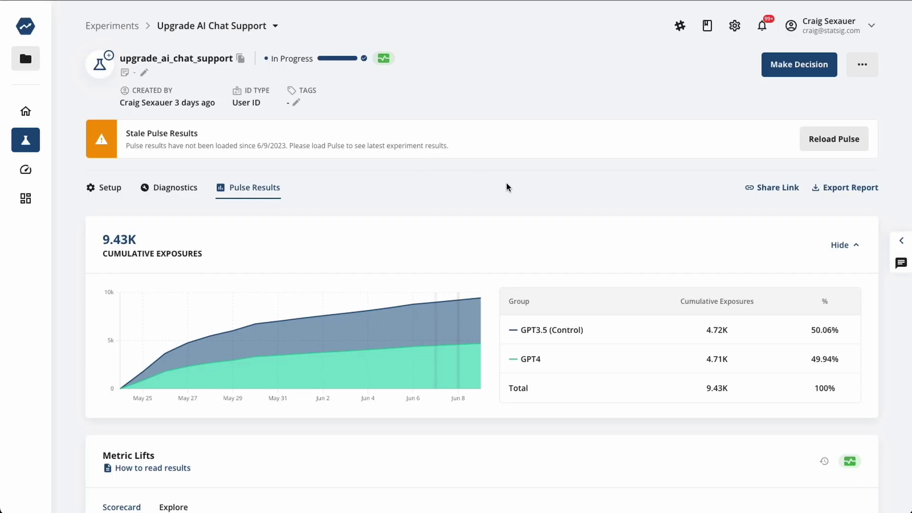
Chart Support Messages Opened details by Days Since Exposure, then Cumulative.
mouse_move(481, 320)
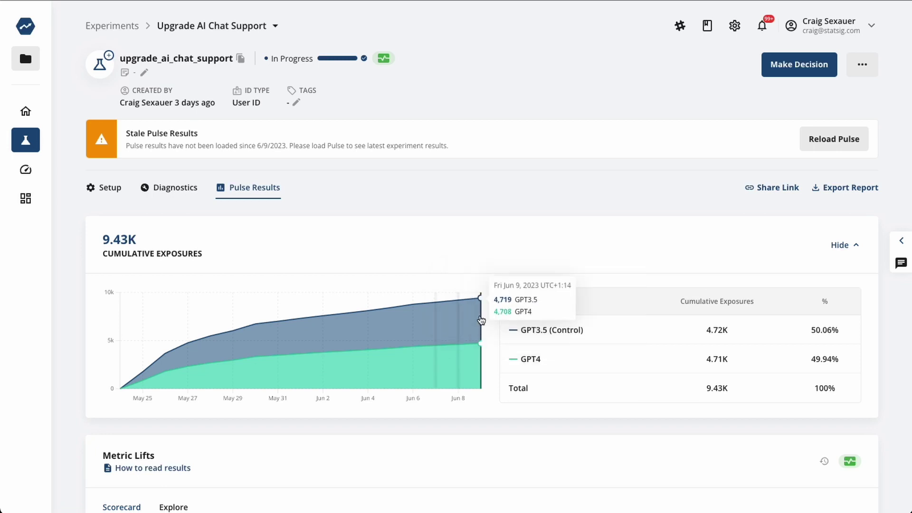
scroll(543, 242, "down", 9)
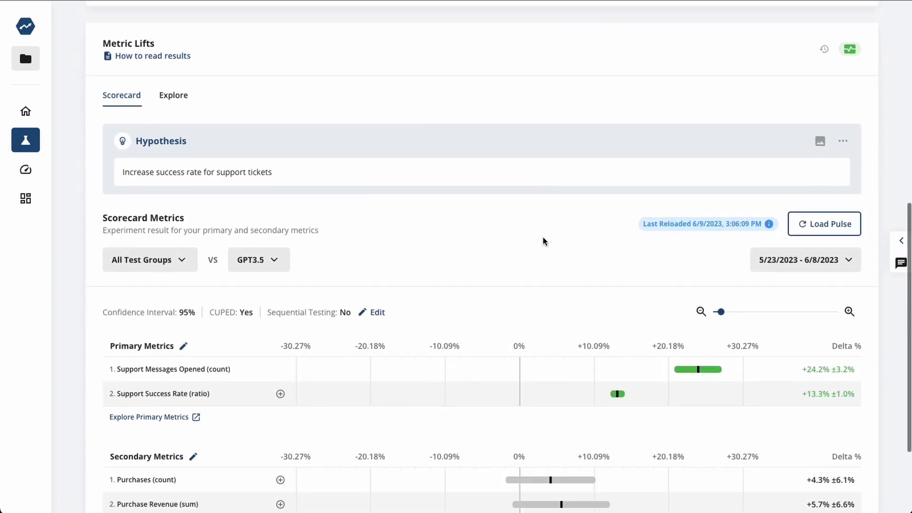
scroll(543, 242, "down", 3)
mouse_move(700, 251)
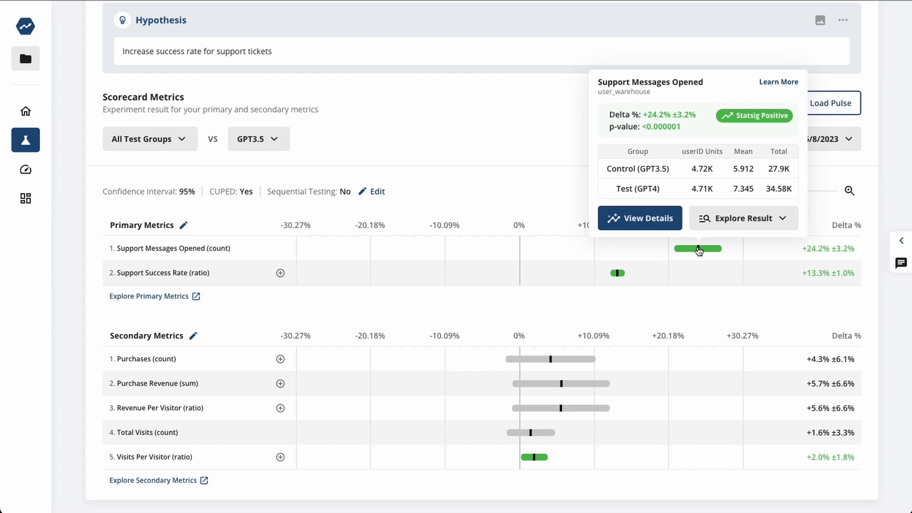
left_click(660, 220)
left_click(456, 220)
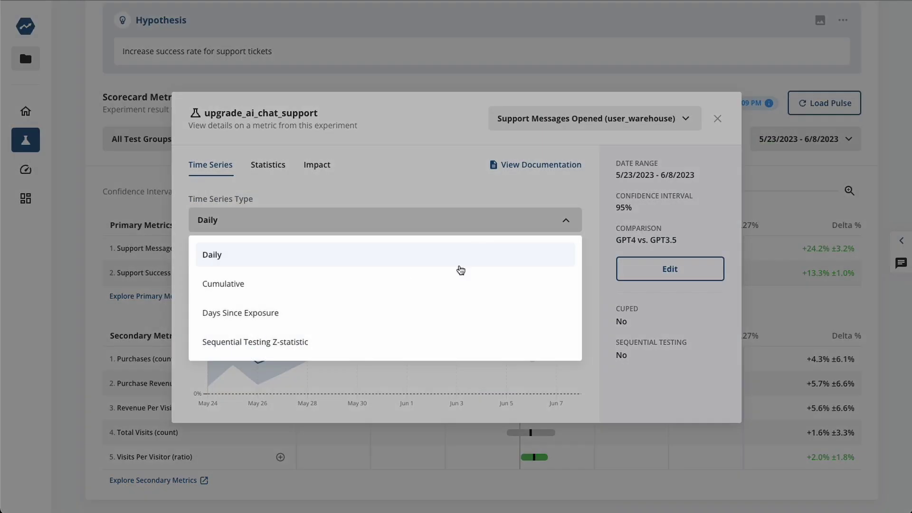
left_click(432, 317)
left_click(462, 220)
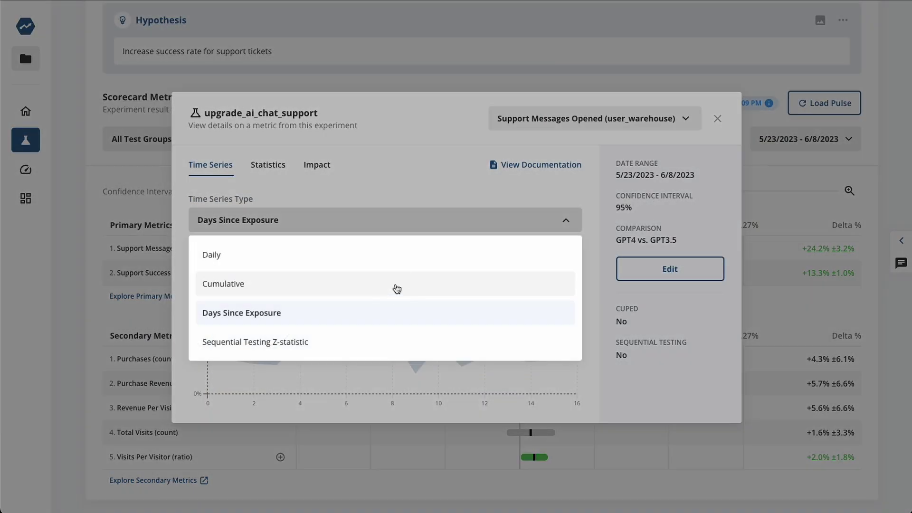
left_click(397, 284)
left_click(716, 120)
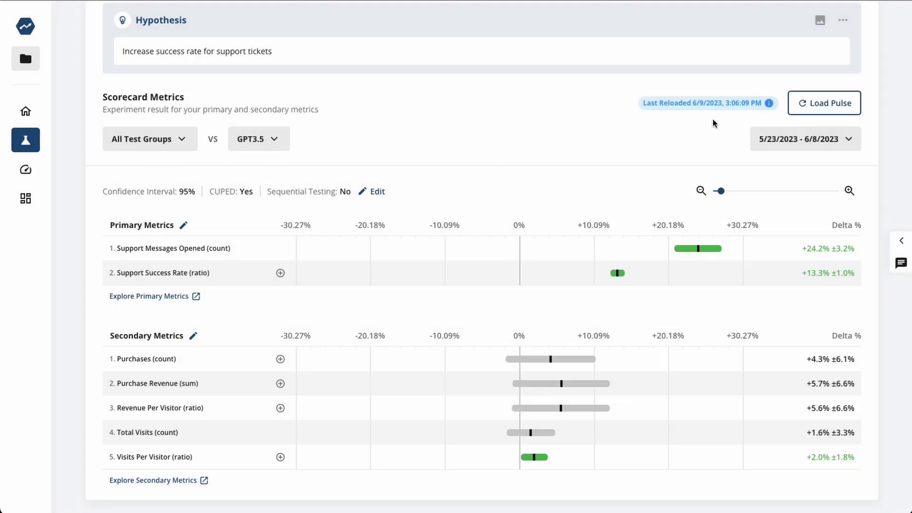
Break down Purchase Revenue and Purchases by product category.
left_click(281, 382)
left_click(280, 356)
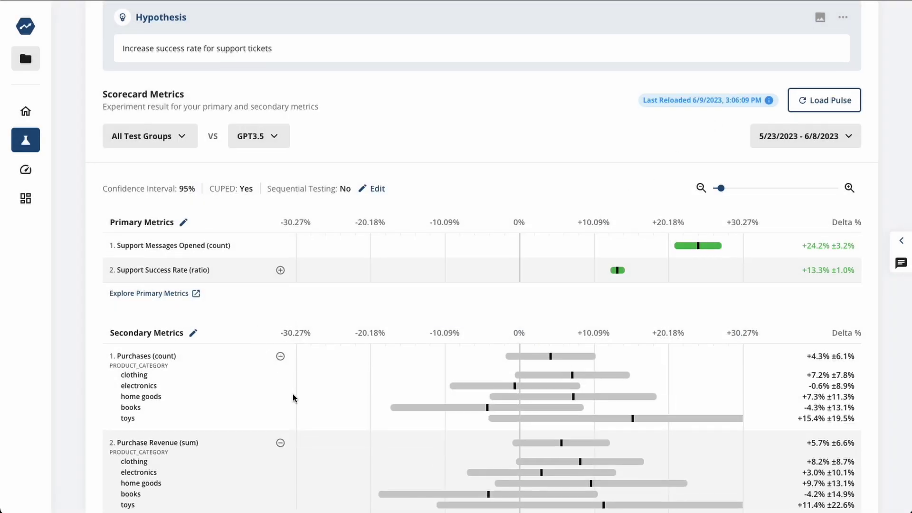
scroll(294, 398, "up", 5)
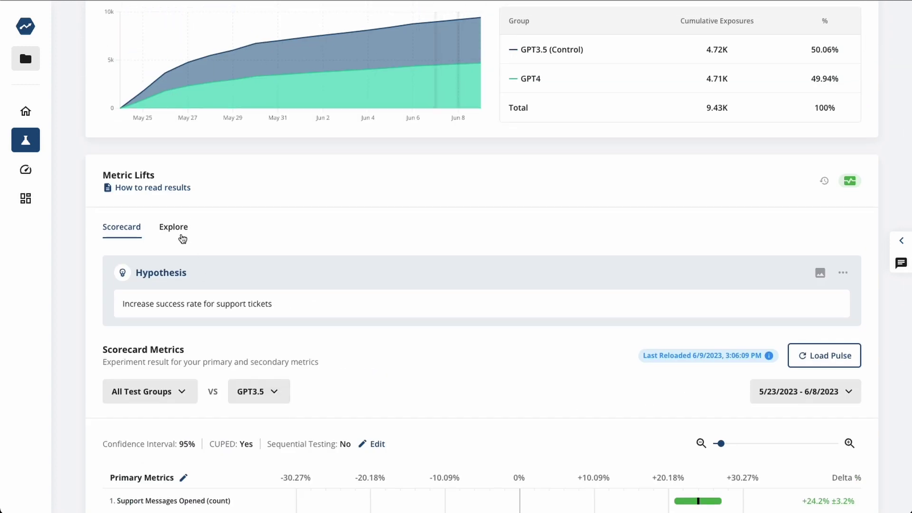
Open the Results By Country query in Explore and split Support Messages Opened by country.
left_click(182, 238)
scroll(244, 232, "down", 8)
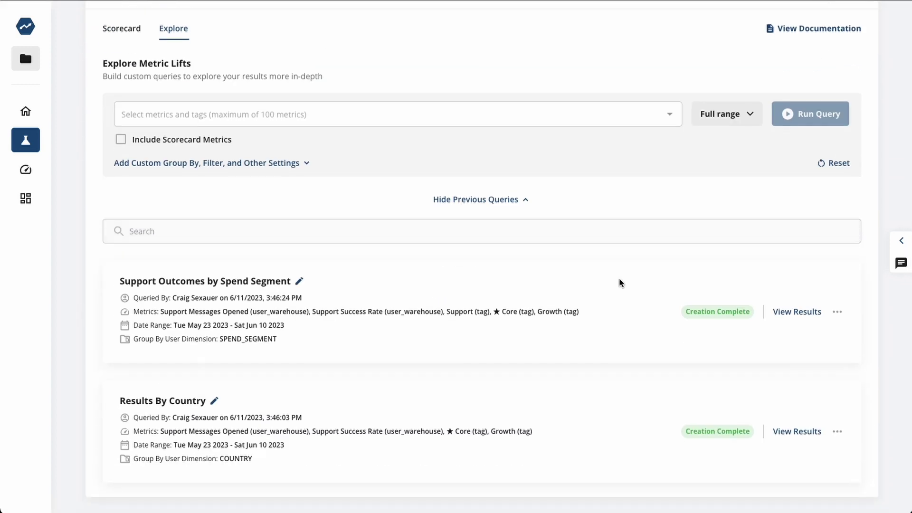
left_click(798, 432)
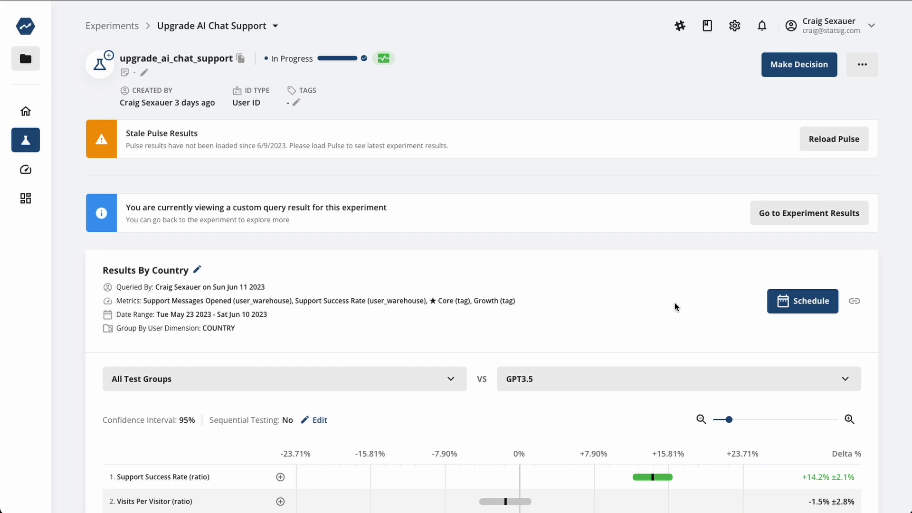
scroll(635, 261, "down", 3)
left_click(280, 372)
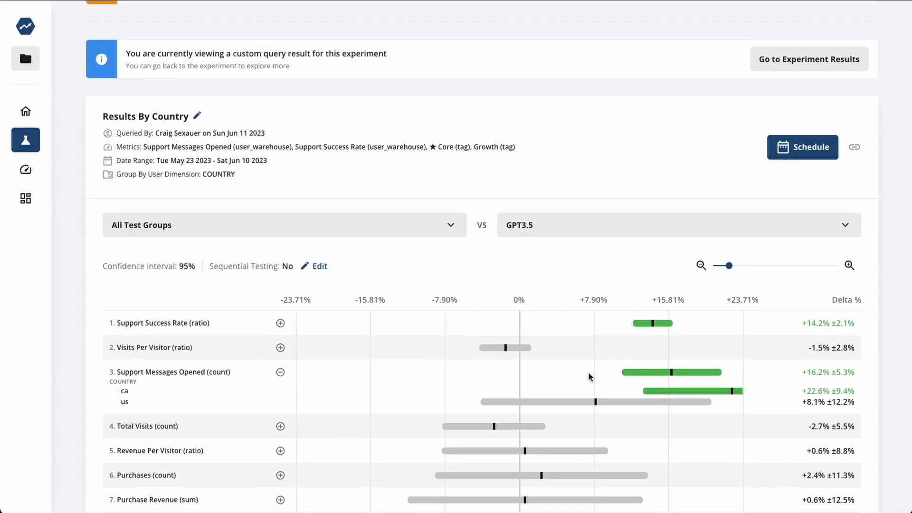
mouse_move(734, 394)
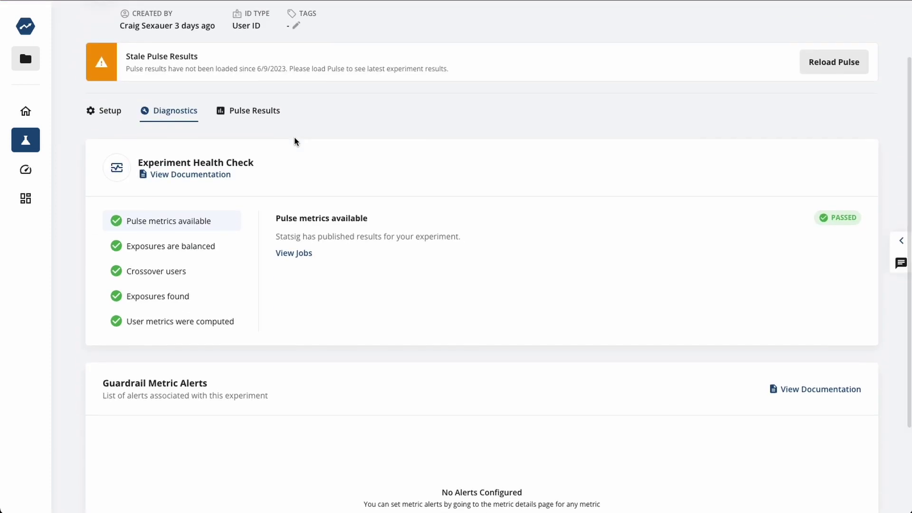
left_click(179, 250)
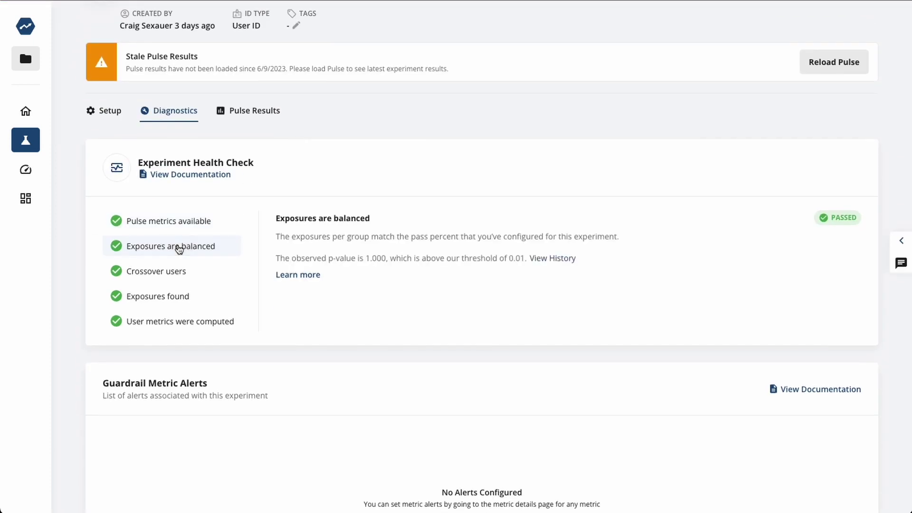
left_click(170, 274)
left_click(163, 299)
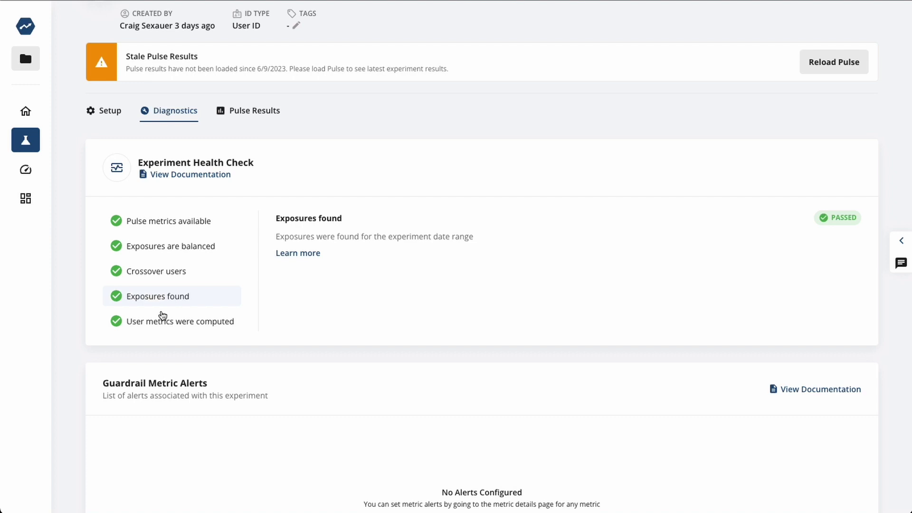
left_click(163, 317)
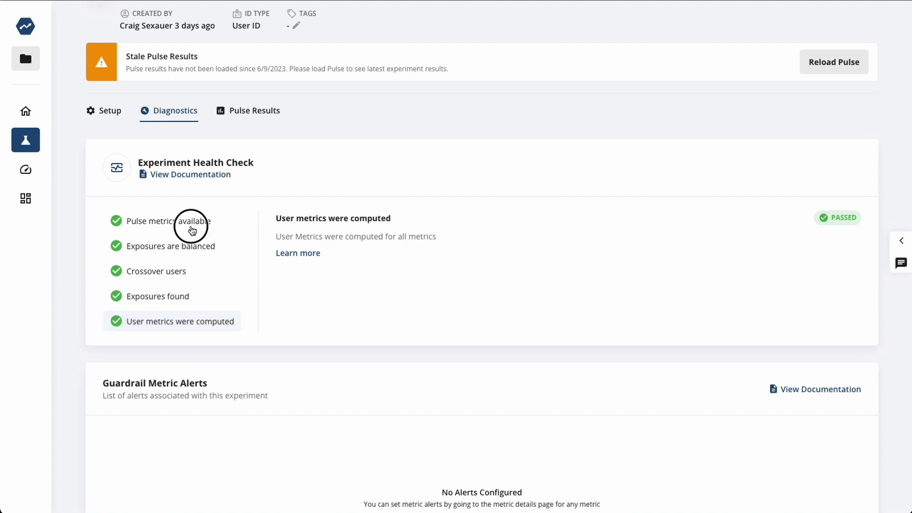
left_click(192, 230)
left_click(294, 255)
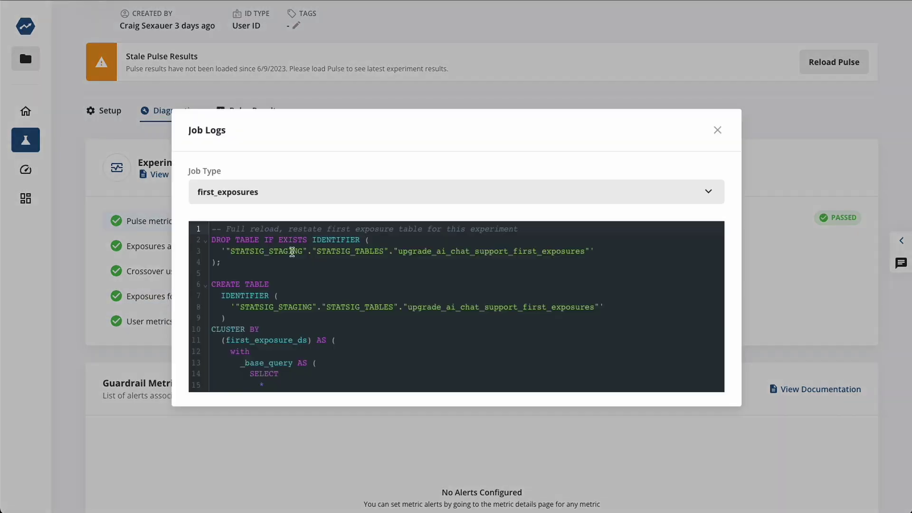
scroll(304, 285, "down", 5)
left_click(316, 192)
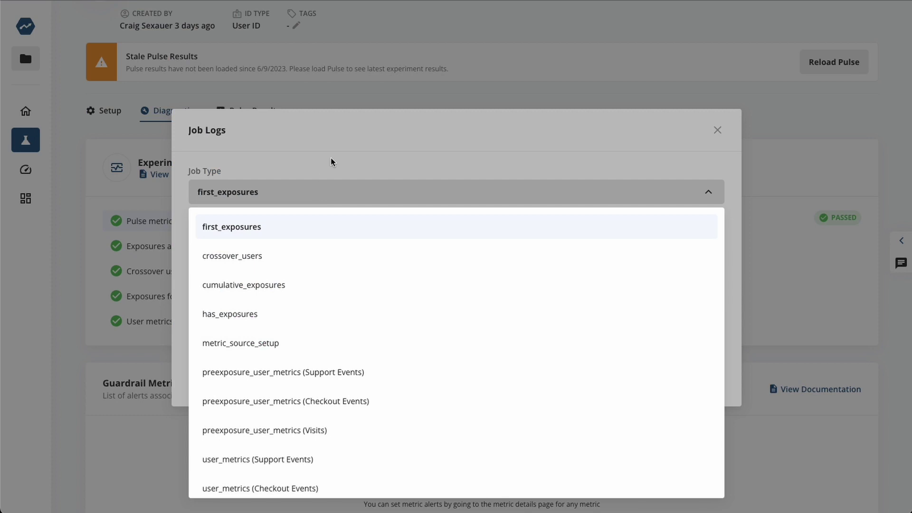
left_click(331, 158)
left_click(432, 43)
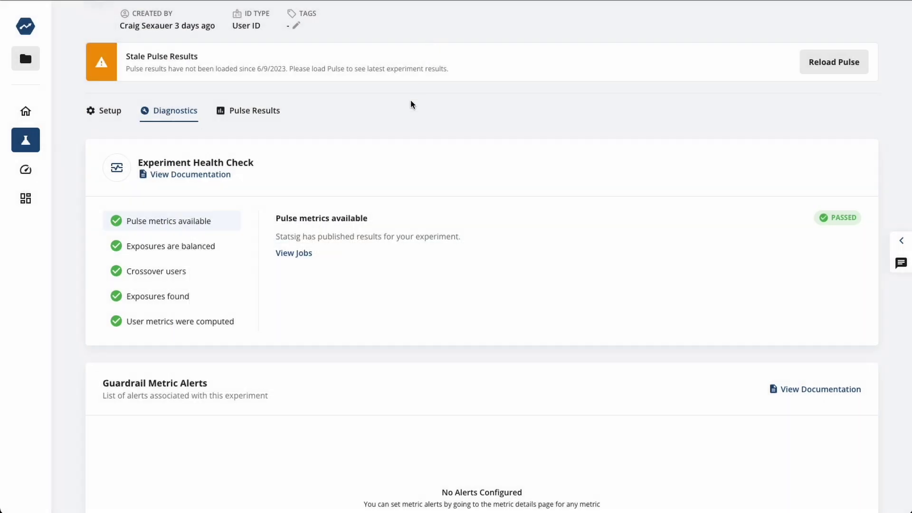
Run the Power Analysis Calculator on the Purchase Revenue metric.
scroll(407, 138, "up", 2)
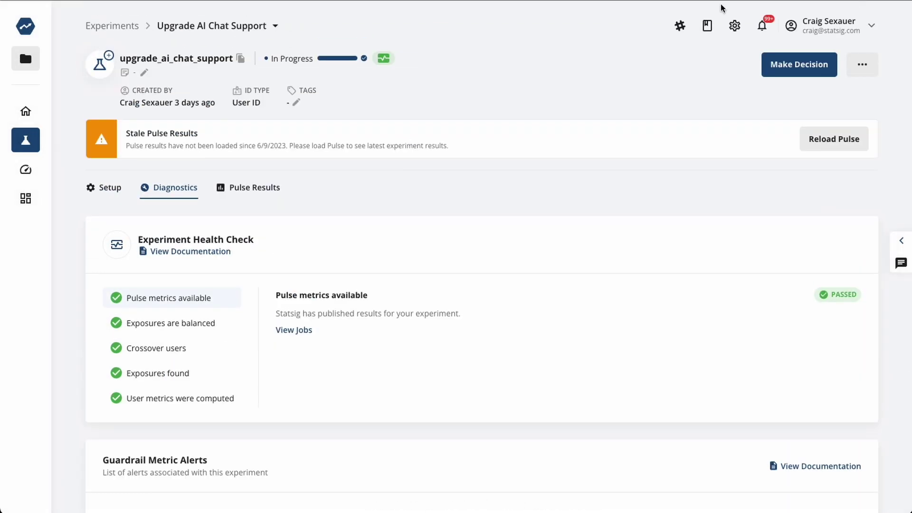
left_click(680, 26)
left_click(640, 124)
left_click(406, 243)
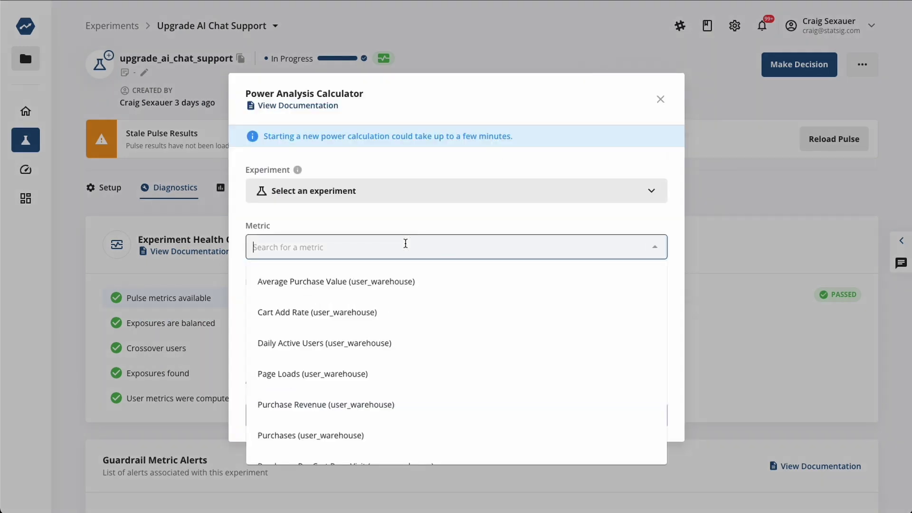
scroll(376, 333, "down", 1)
left_click(377, 333)
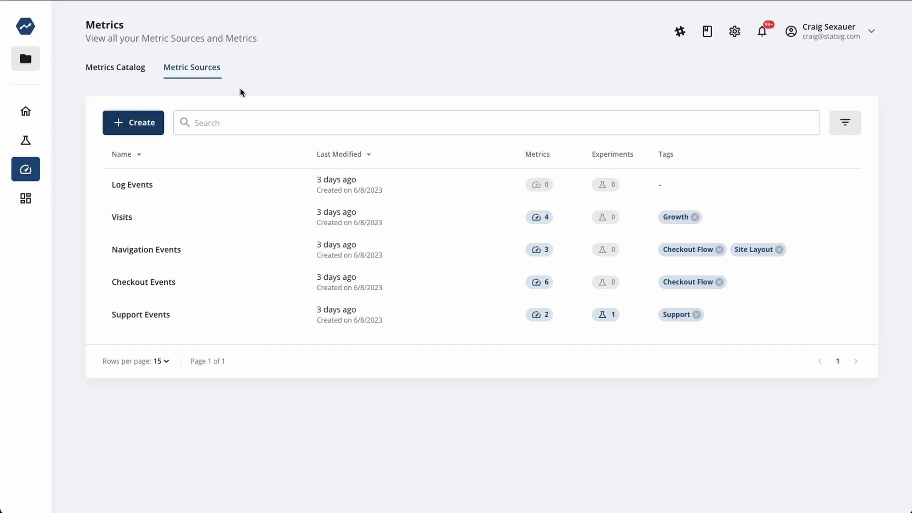
Start a new metric source named 'Visitation Events' with the Core tag.
left_click(119, 127)
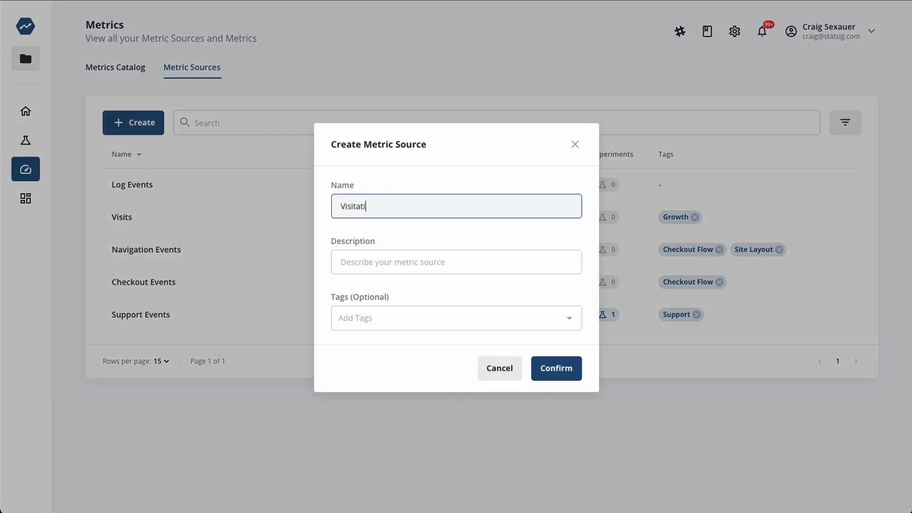
type("Visitation Events")
left_click(451, 318)
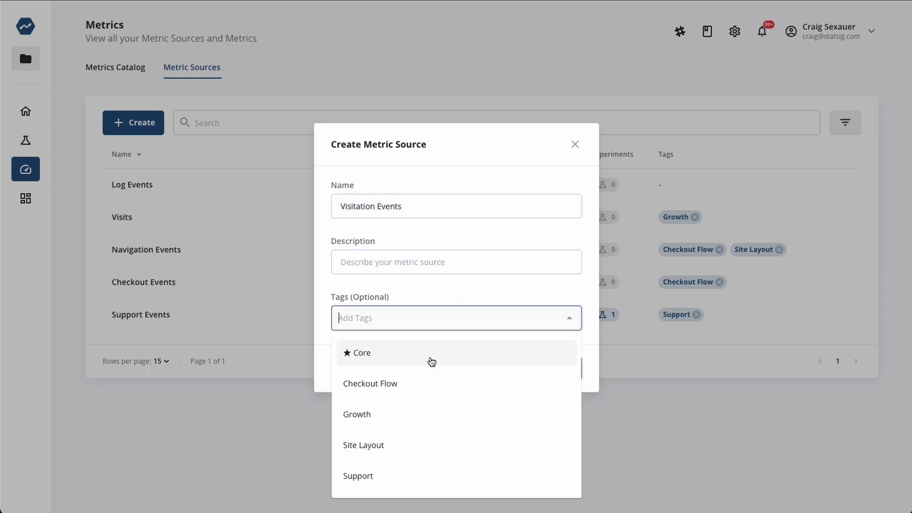
left_click(429, 361)
Confirm the source and run the query SELECT * FROM SHOPPY.LOGGING.EVENTS.
left_click(561, 368)
type("SELECT")
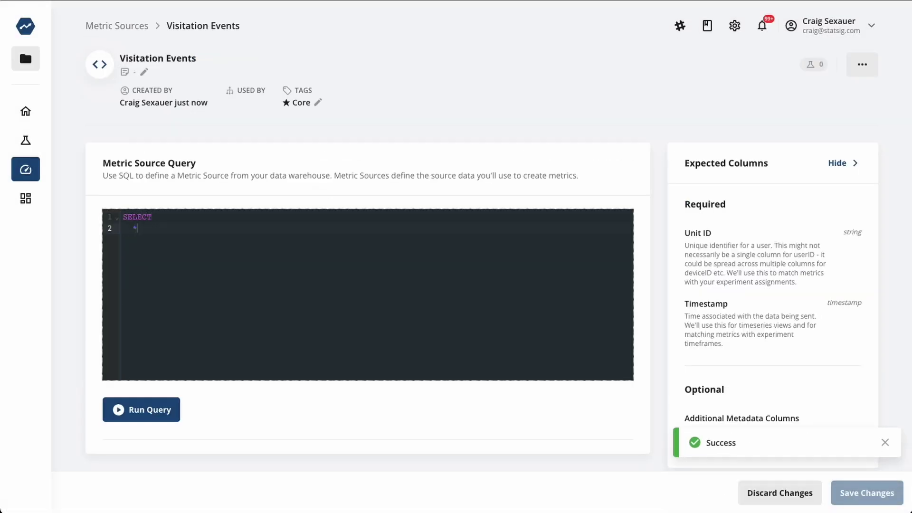
key("Return")
type("FROM SHO")
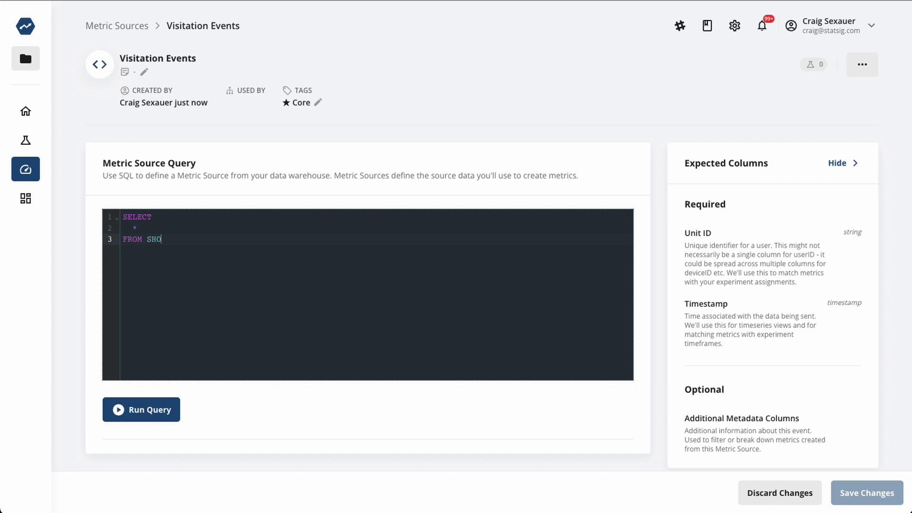
type("PPY.LOGGING.EVENTS")
left_click(172, 415)
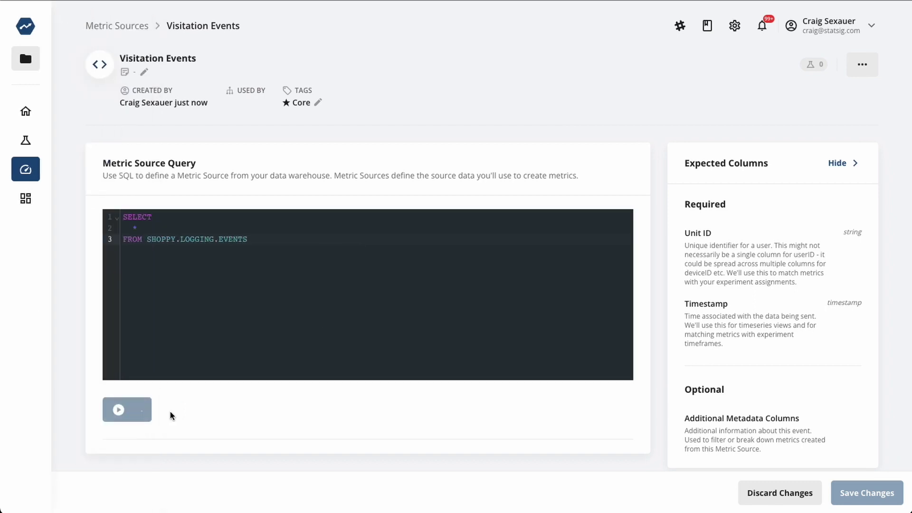
Preview the sample rows, then begin a WHERE event = 'visit' filter.
scroll(246, 405, "down", 3)
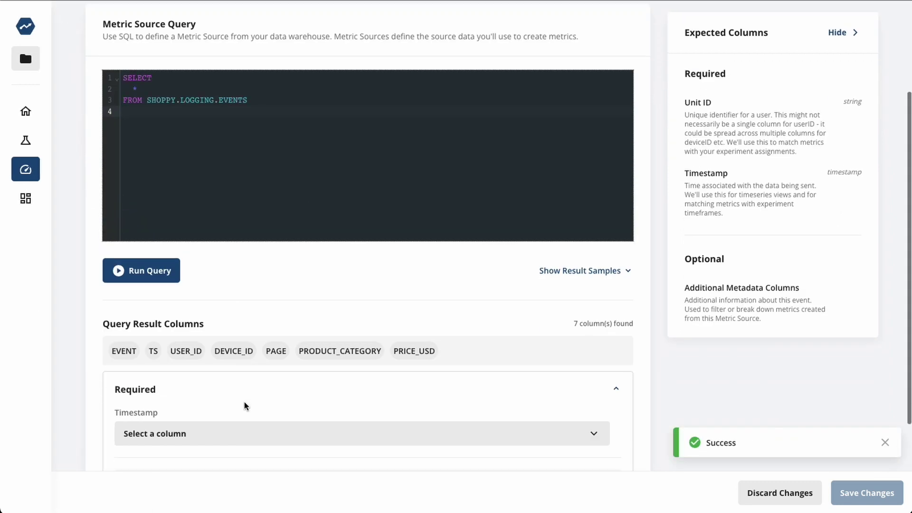
left_click(581, 272)
left_click(462, 223)
type("WHERE event = 'visit")
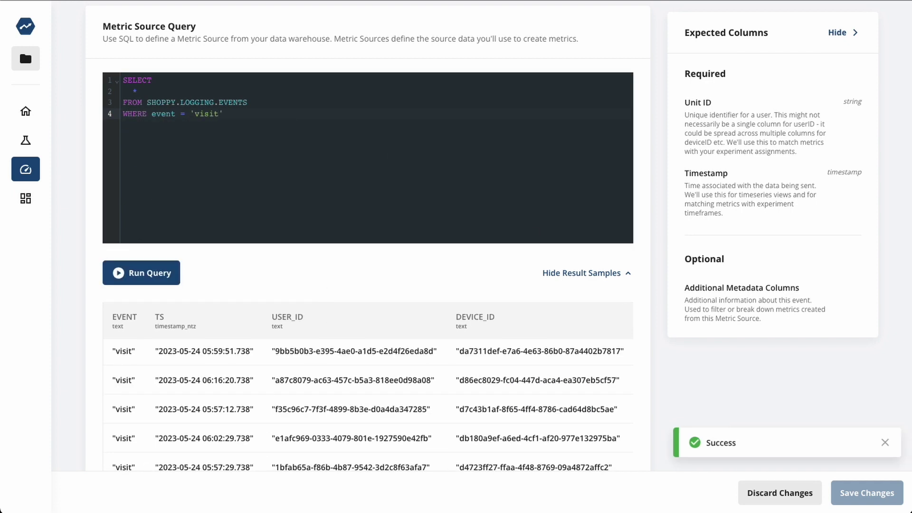
Set TS as the timestamp column and map User ID to USER_ID.
left_click(582, 273)
scroll(483, 309, "down", 3)
left_click(363, 304)
left_click(228, 344)
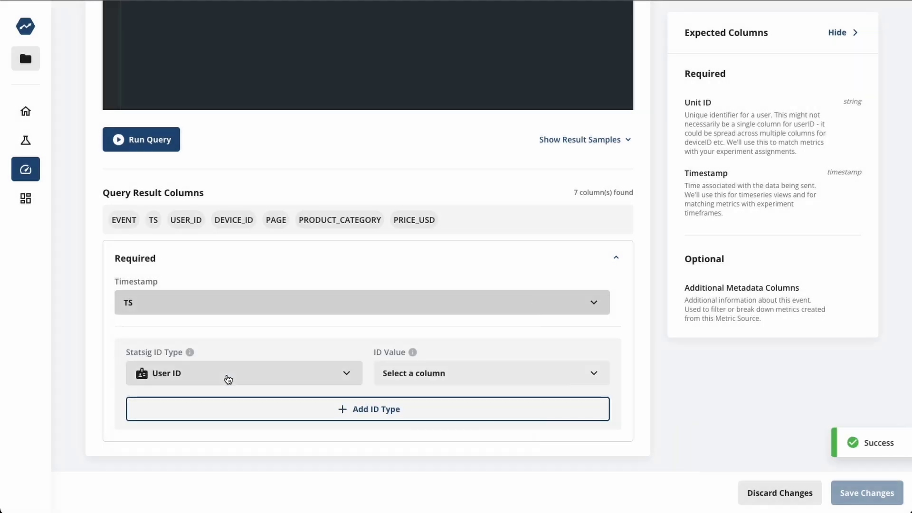
left_click(228, 378)
left_click(455, 368)
left_click(433, 374)
Add a deviceID type mapped to DEVICE_ID and save the source configuration.
left_click(326, 410)
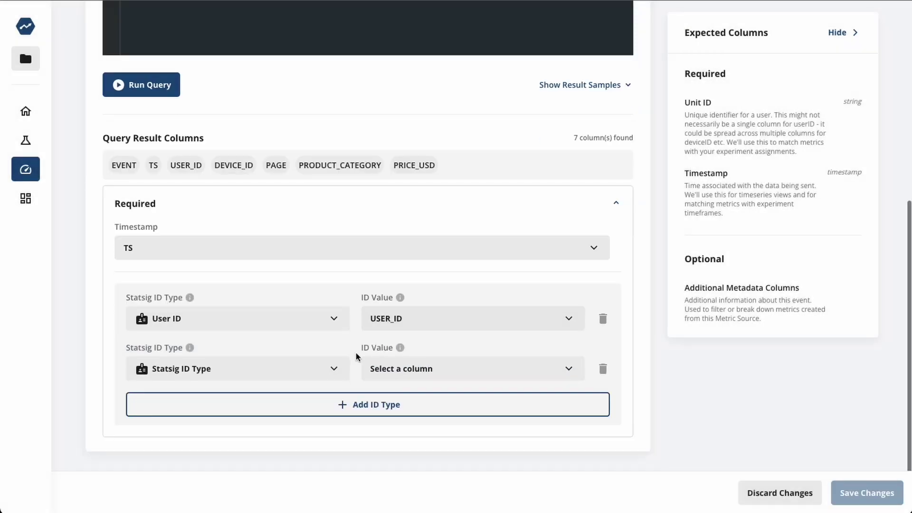
left_click(346, 367)
left_click(274, 481)
left_click(418, 370)
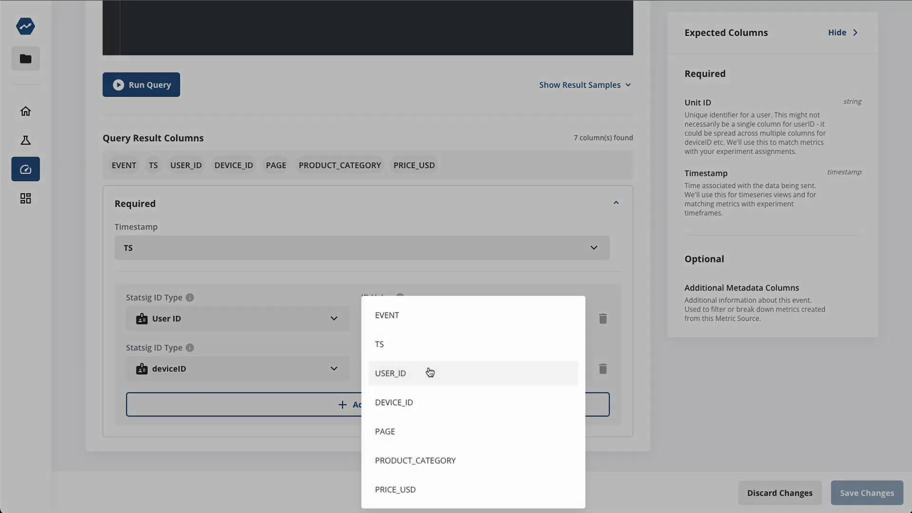
left_click(428, 400)
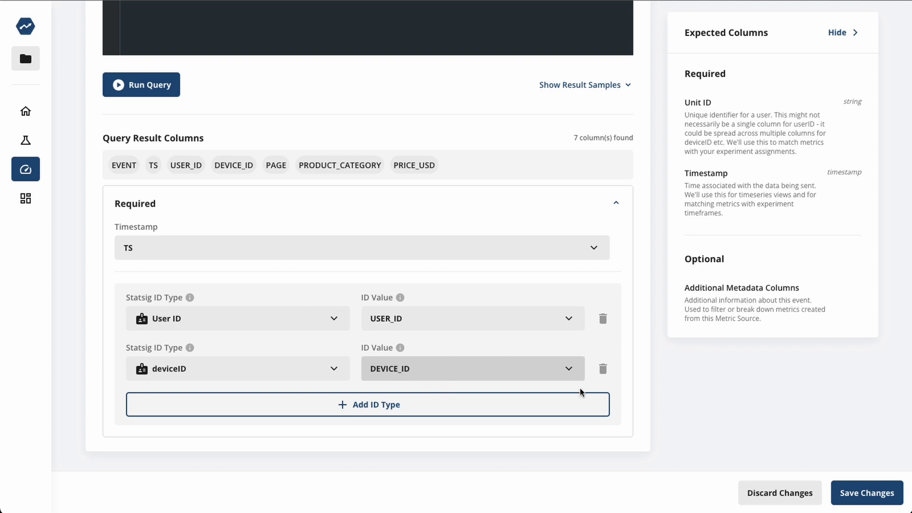
left_click(867, 493)
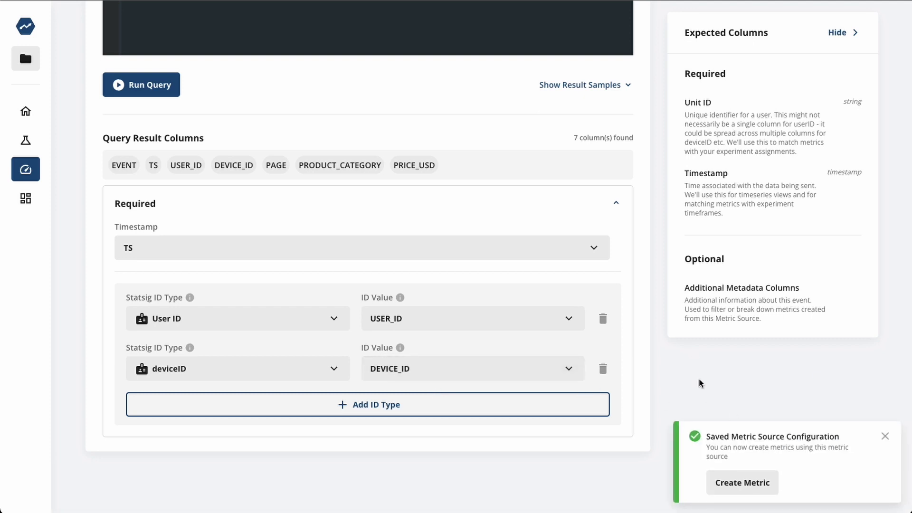
Create the Visit Metric from this source, tagged Growth and Core.
left_click(741, 483)
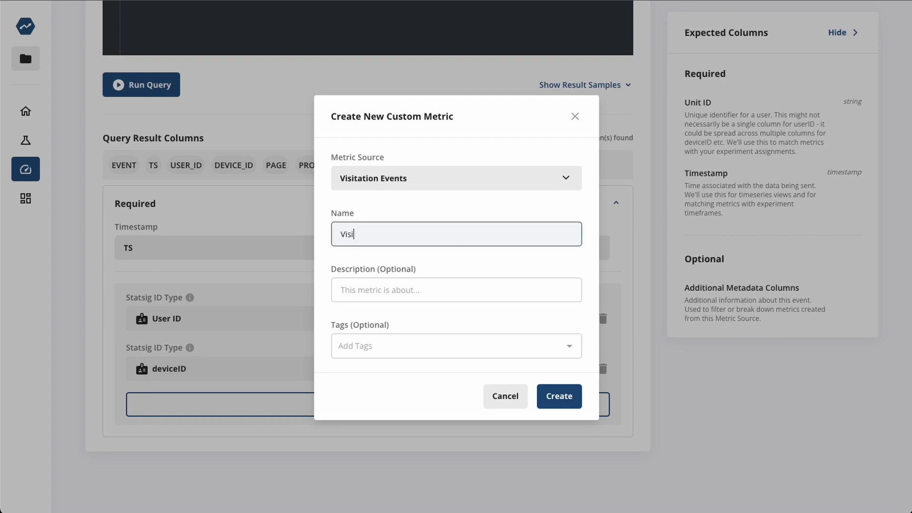
left_click(535, 338)
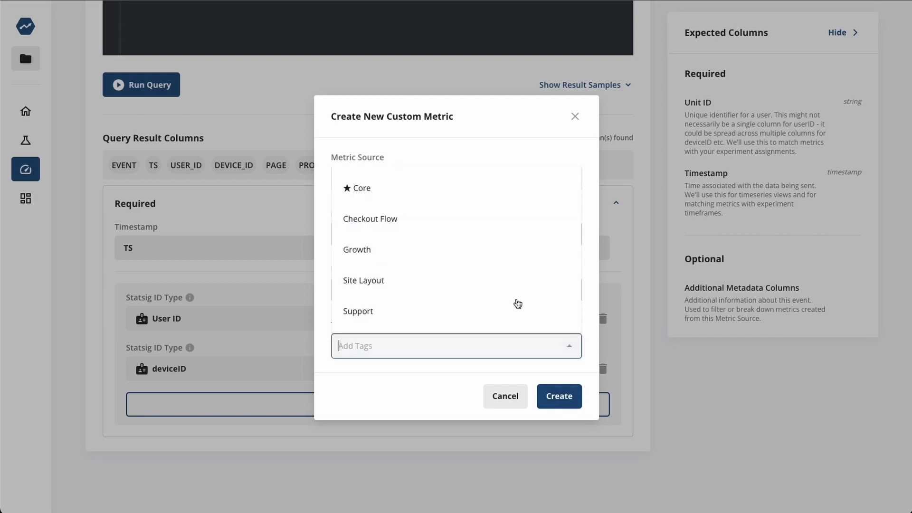
left_click(494, 250)
left_click(536, 349)
left_click(465, 192)
left_click(558, 396)
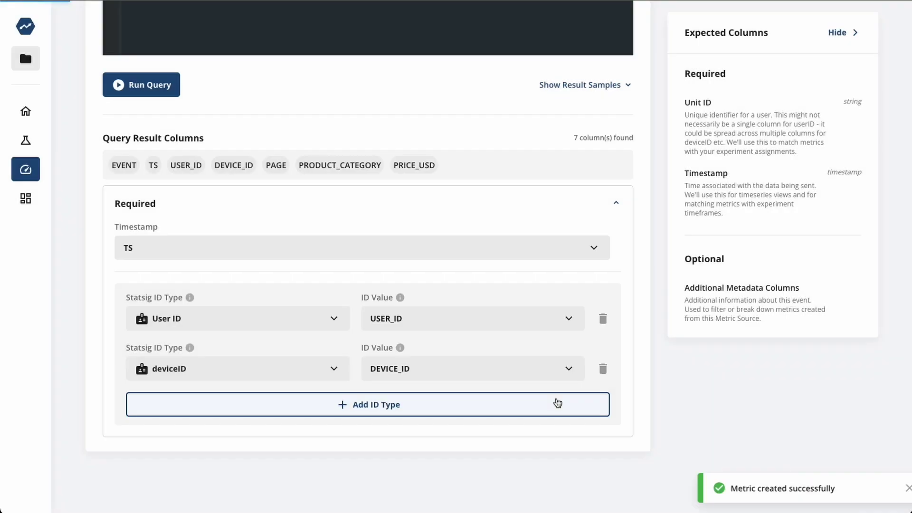
Try a Ratio metric type with a Sum numerator aggregation.
left_click(380, 265)
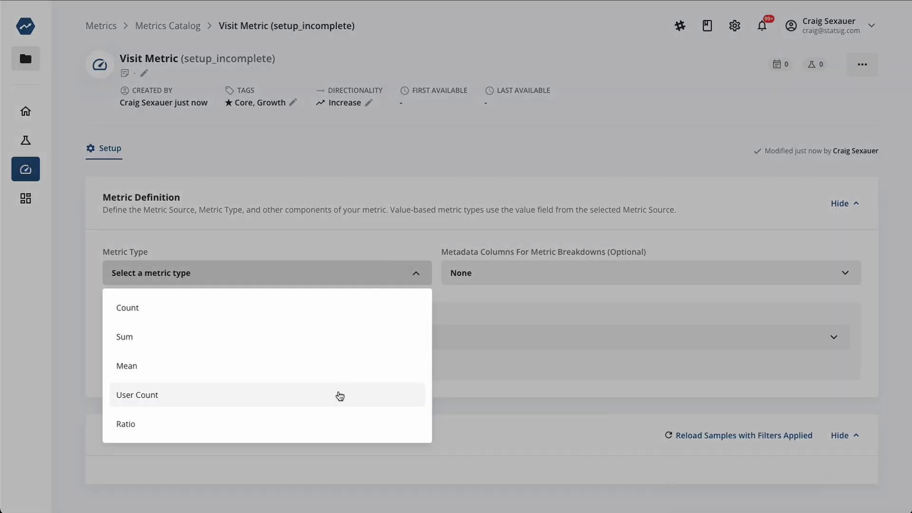
left_click(304, 423)
scroll(490, 300, "down", 2)
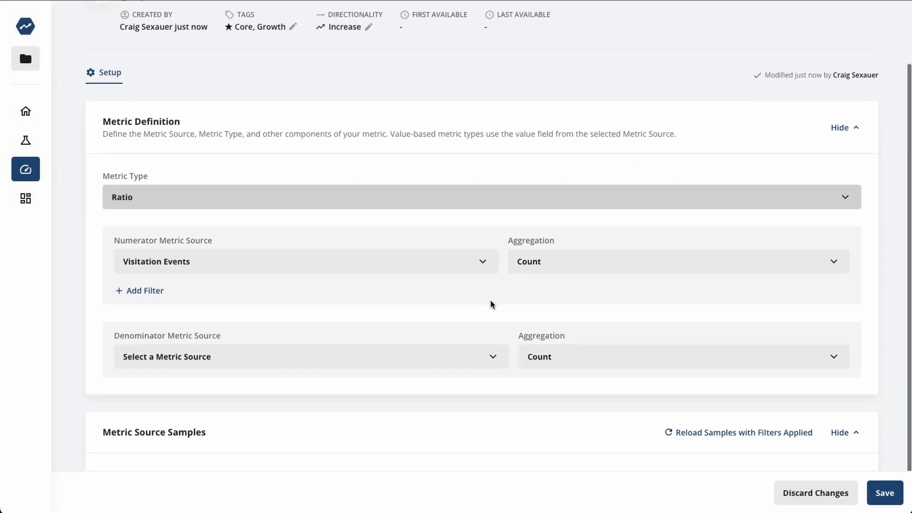
left_click(546, 261)
left_click(531, 326)
left_click(668, 260)
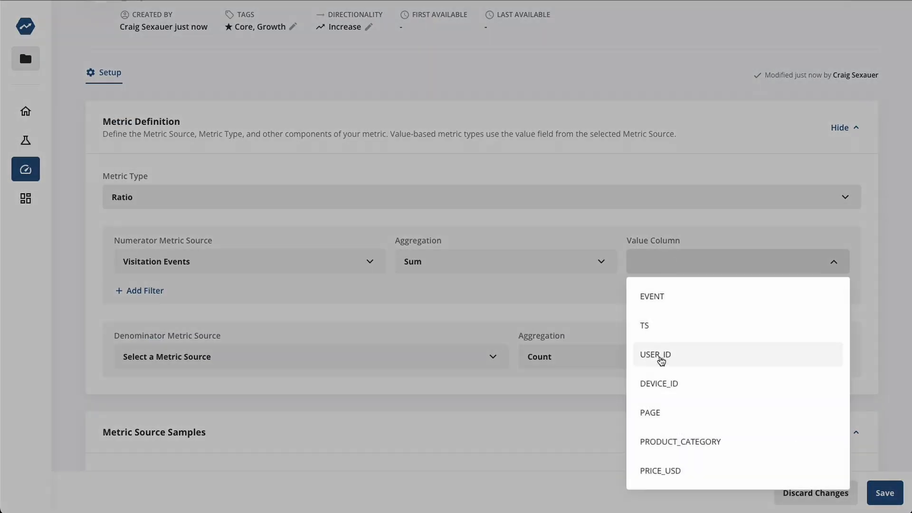
left_click(509, 280)
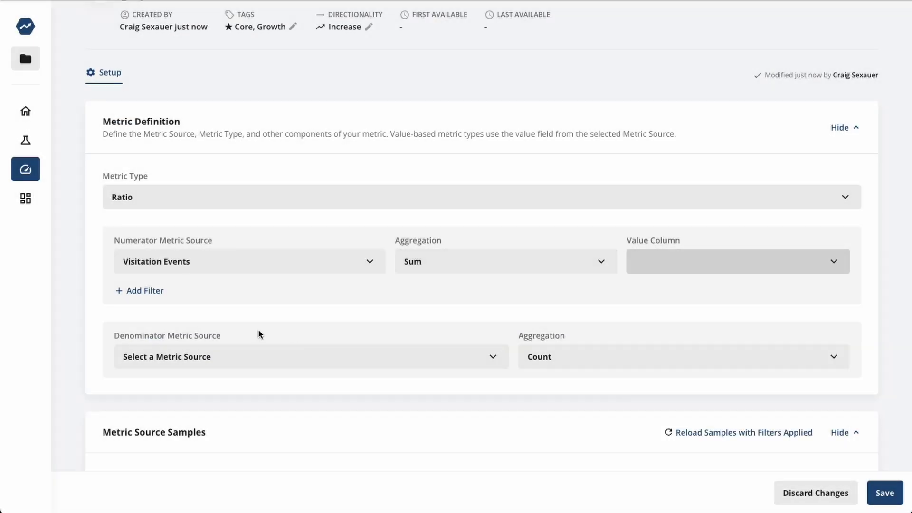
Switch the metric type to Count and add a filter on the PAGE column.
left_click(192, 197)
left_click(170, 292)
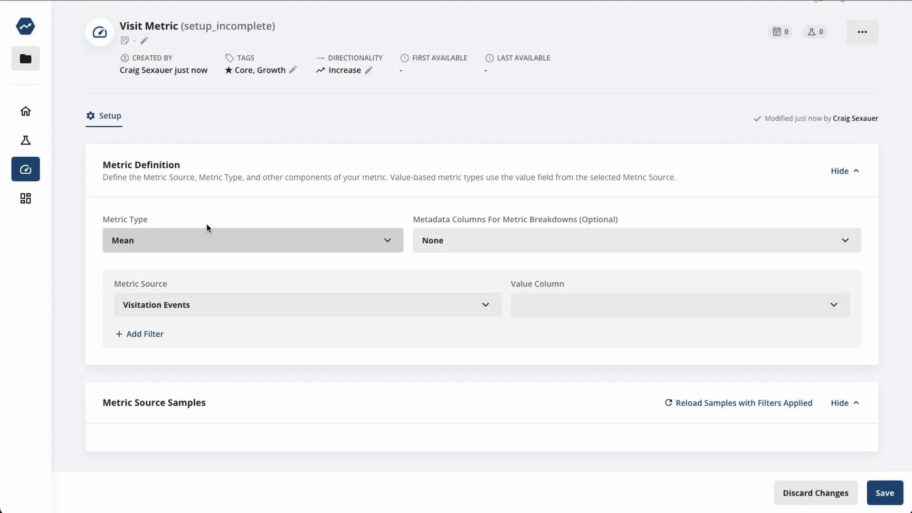
left_click(201, 240)
left_click(143, 331)
scroll(188, 202, "down", 1)
left_click(188, 201)
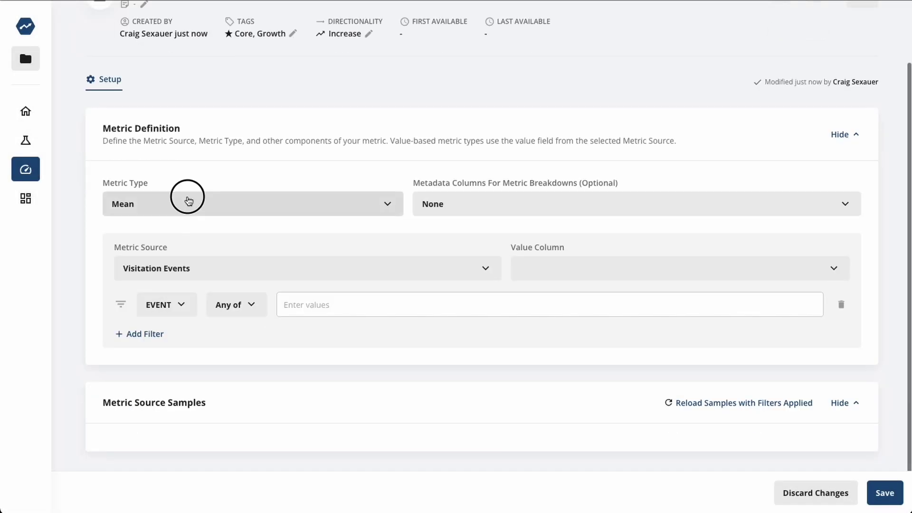
left_click(166, 233)
left_click(178, 298)
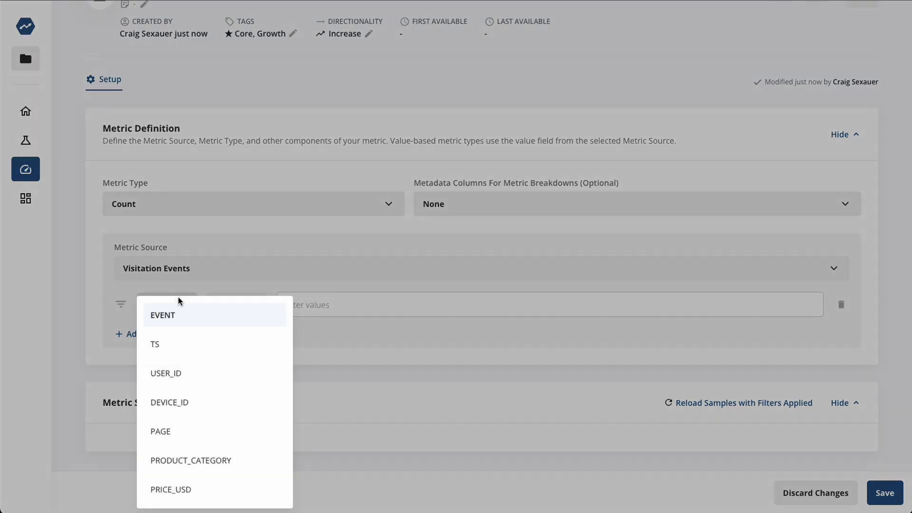
left_click(197, 442)
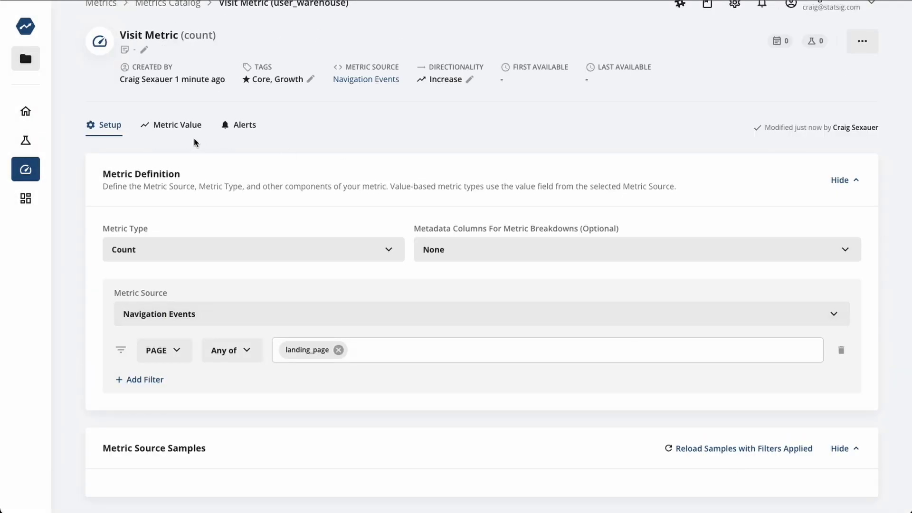
Show the Visit Metric's daily value chart for the last 30 days.
left_click(180, 125)
scroll(292, 223, "down", 1)
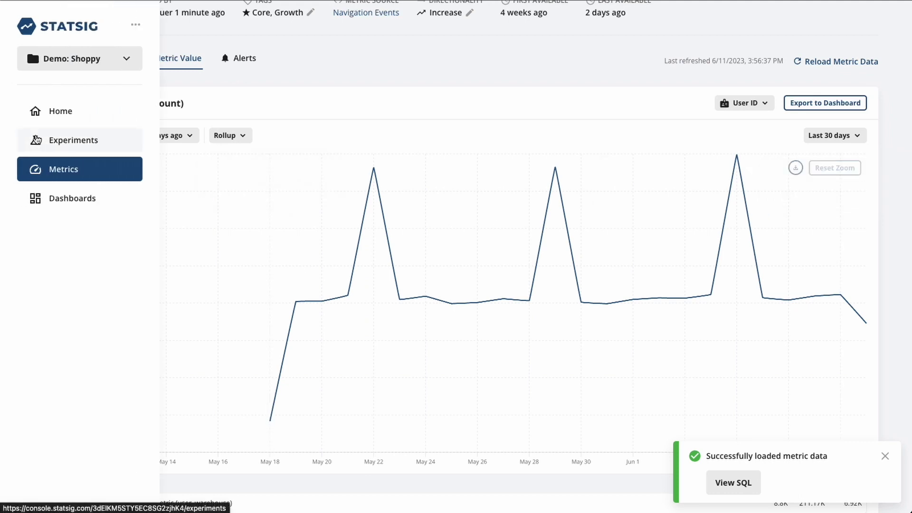
Create experiment 'gpt 35 vs 40' tagged Core and Support, on AI Support with use_ai control.
left_click(57, 138)
left_click(142, 129)
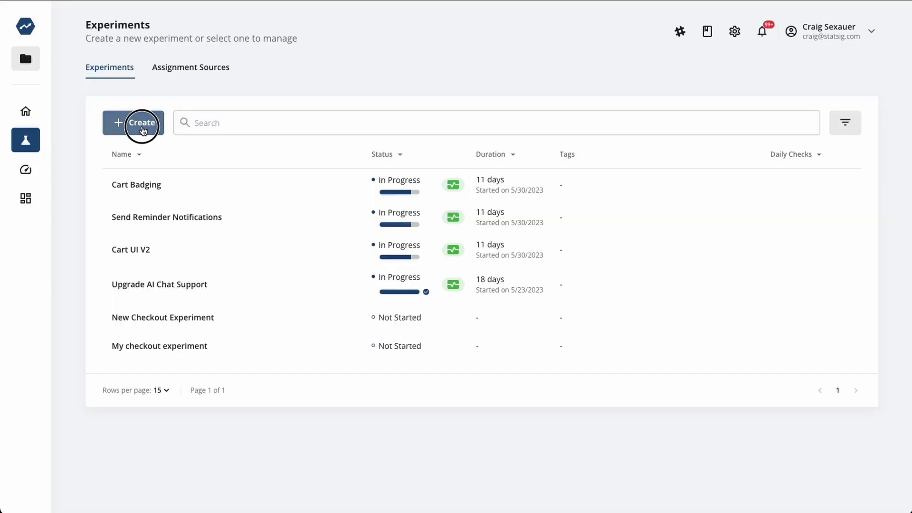
type("gpt 35 vs")
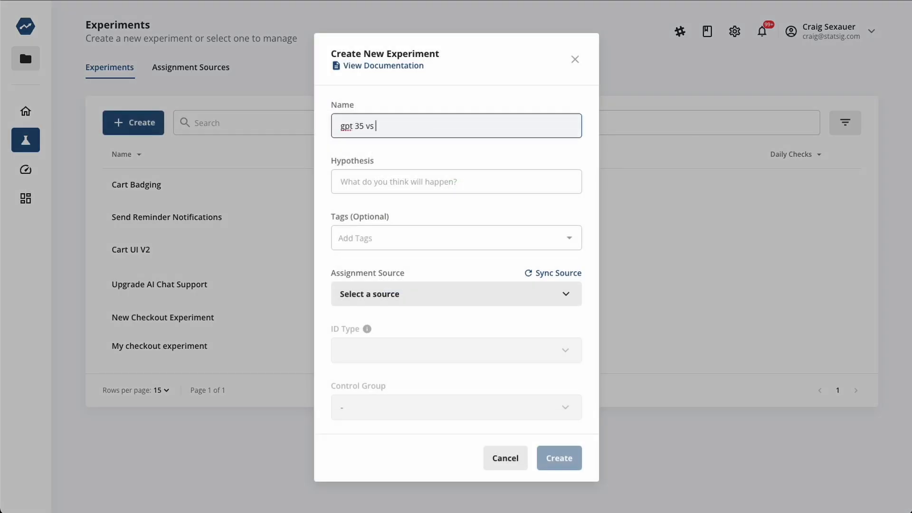
type("GPT 4.0 will perform bett")
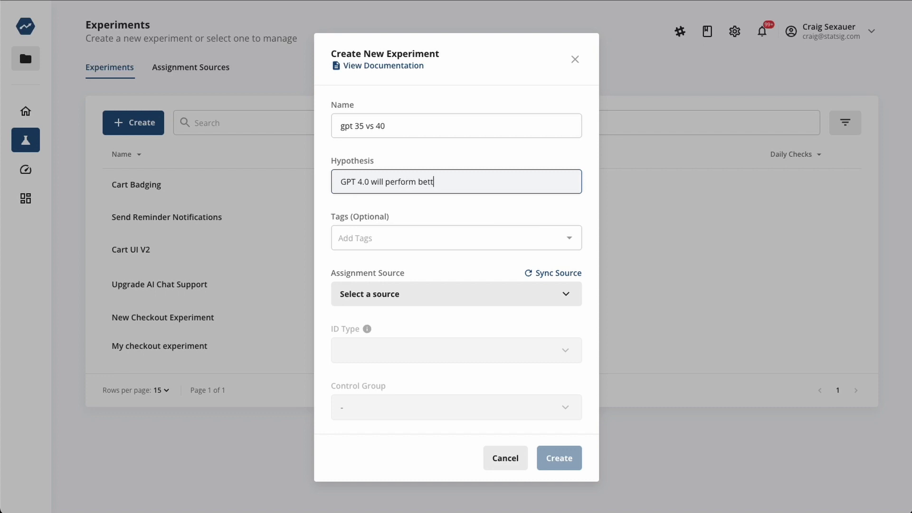
left_click(376, 237)
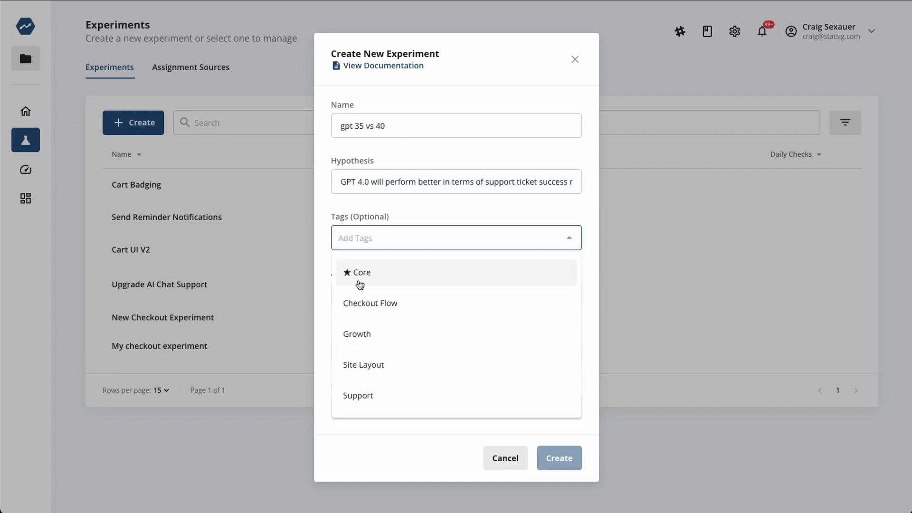
left_click(375, 278)
left_click(374, 399)
left_click(403, 296)
left_click(375, 372)
left_click(421, 409)
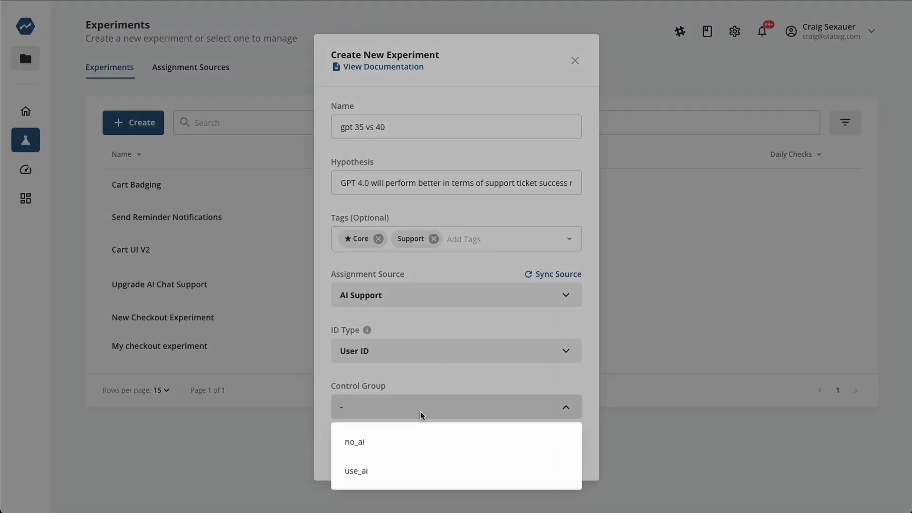
left_click(361, 469)
left_click(553, 452)
Add the Core and Support metrics as primary metrics.
scroll(500, 399, "down", 3)
left_click(426, 246)
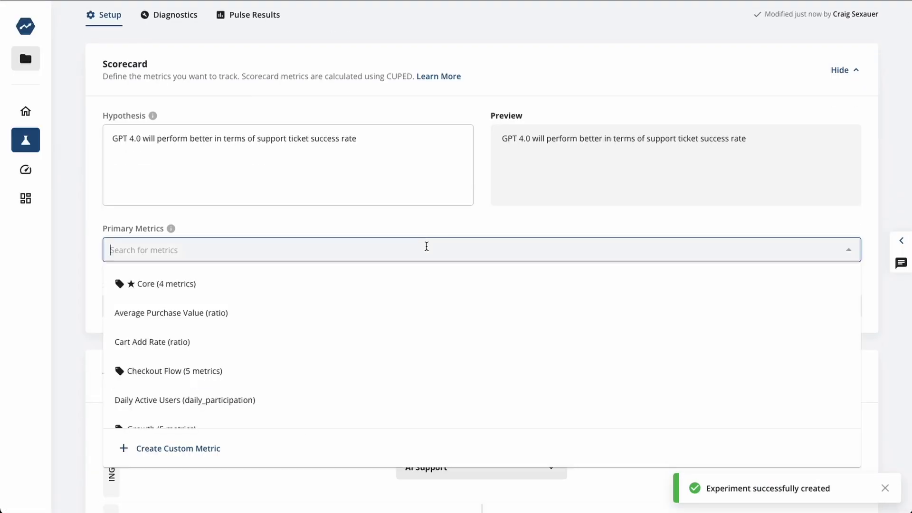
left_click(332, 290)
scroll(221, 368, "down", 5)
left_click(163, 411)
left_click(280, 325)
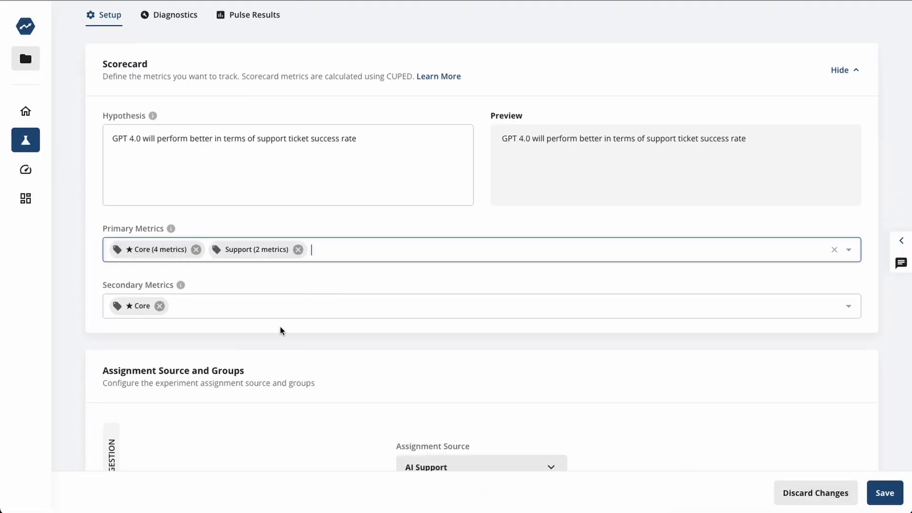
scroll(280, 327, "down", 5)
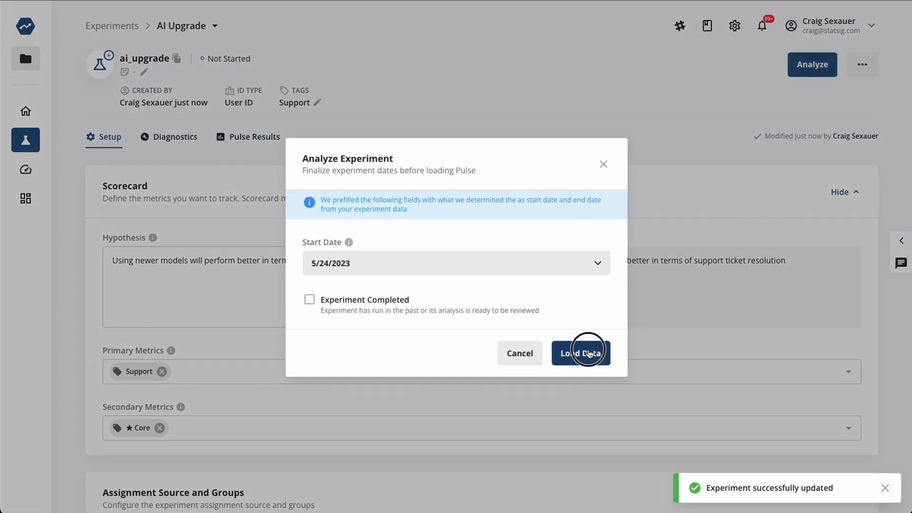
Load ai_upgrade's Pulse data and expand Support Success Rate into numerator and denominator lifts.
left_click(588, 353)
scroll(568, 280, "down", 1)
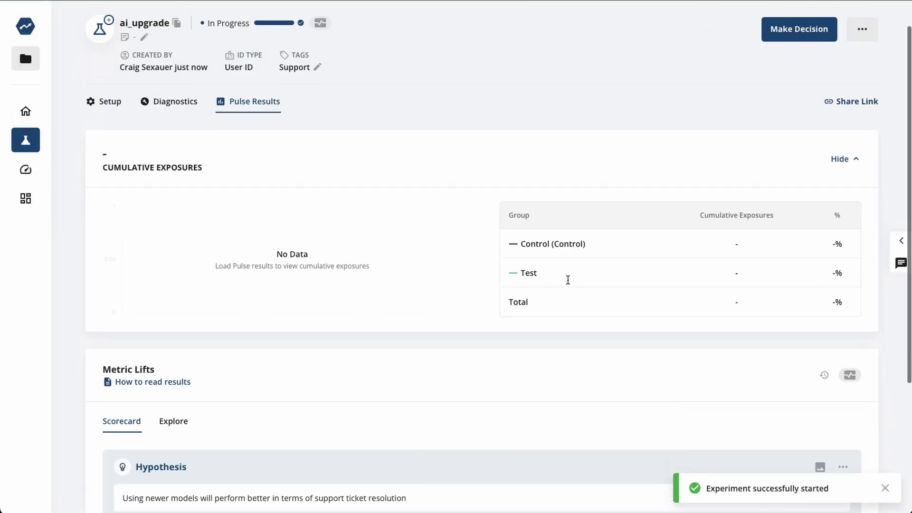
scroll(568, 280, "down", 4)
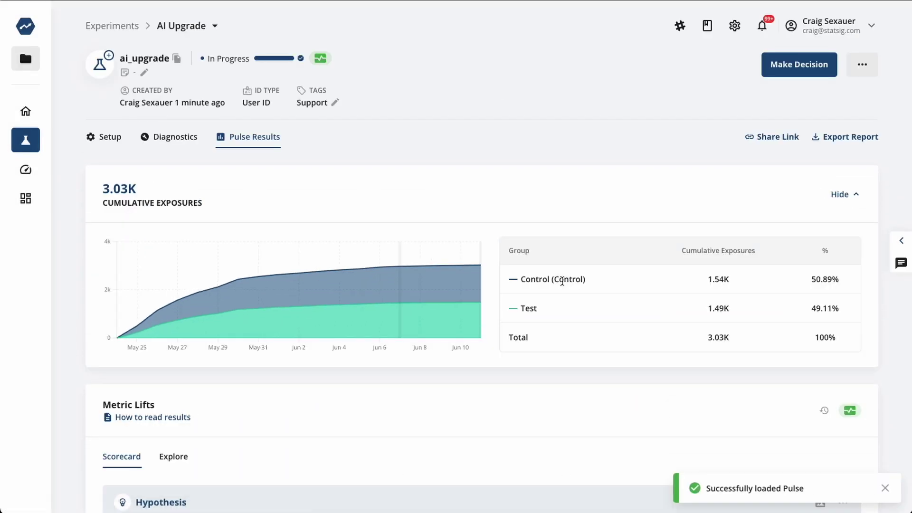
scroll(550, 300, "down", 9)
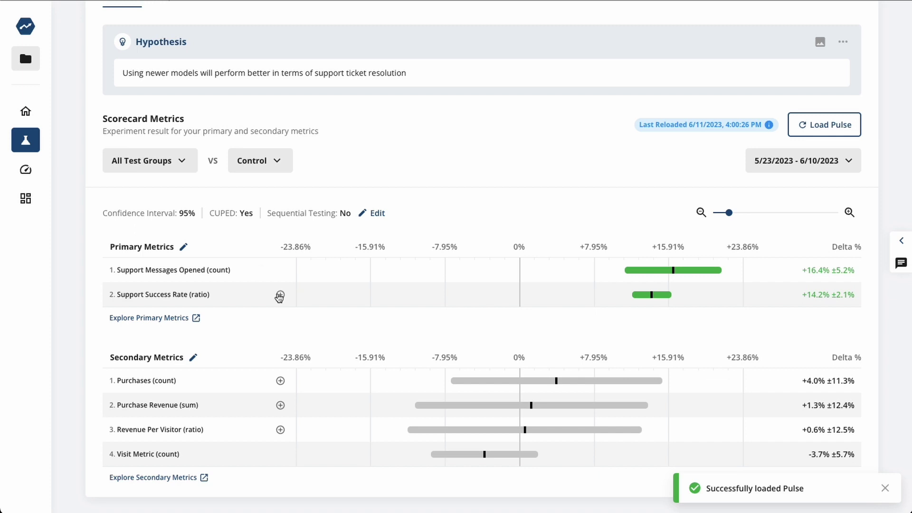
left_click(279, 295)
left_click_drag(728, 214, 714, 214)
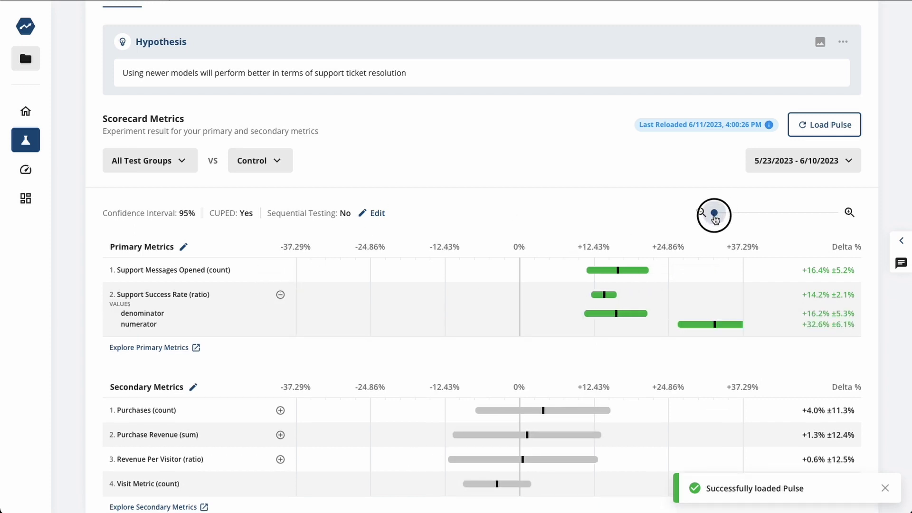